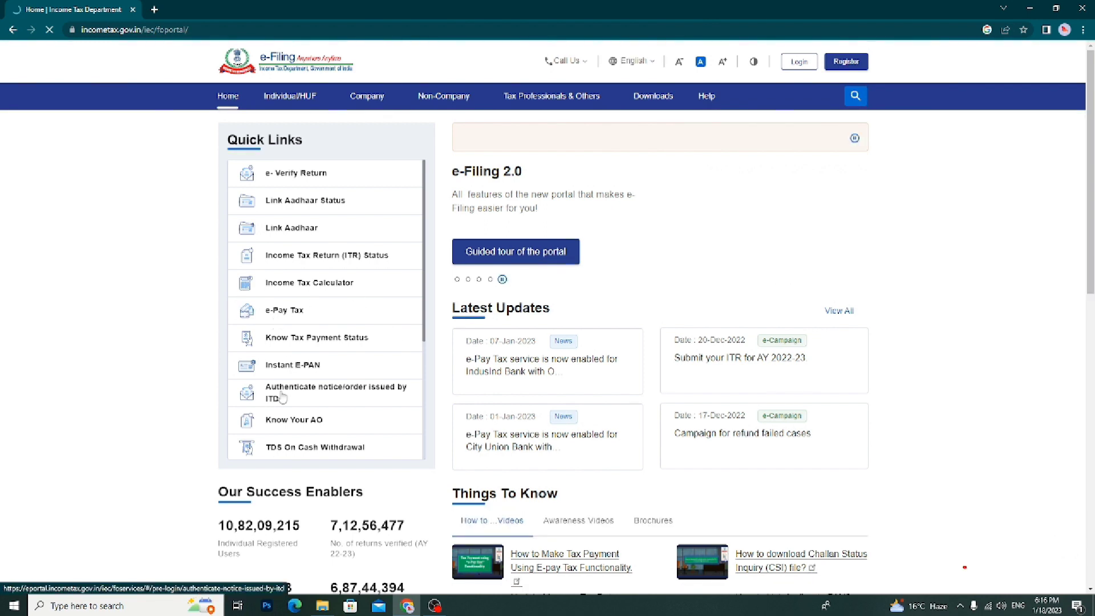
Open the Instant E-PAN service page from Quick Links and review its introduction text
{"action": "left_click", "coordinate": [294, 367]}
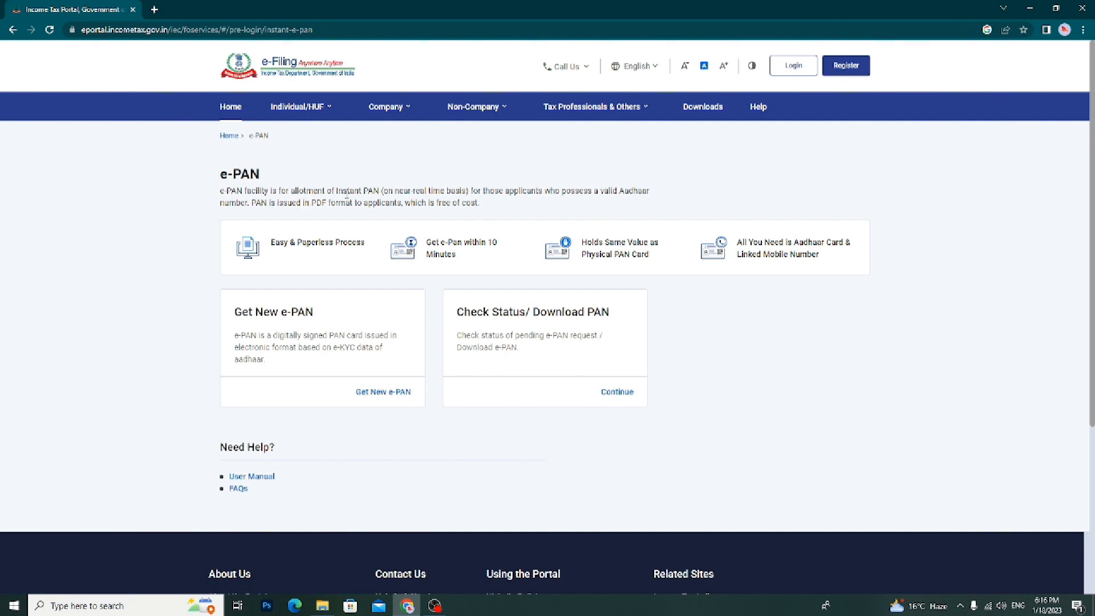
{"action": "left_click_drag", "start_coordinate": [348, 197], "coordinate": [317, 190]}
{"action": "left_click_drag", "start_coordinate": [461, 191], "coordinate": [386, 204]}
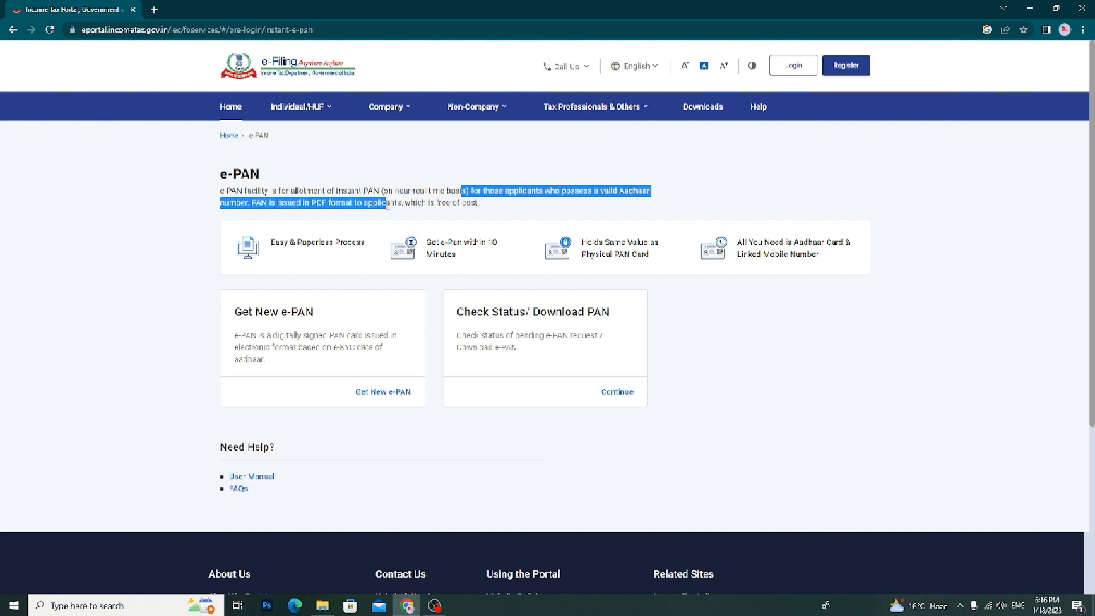
{"action": "double_click", "coordinate": [389, 204]}
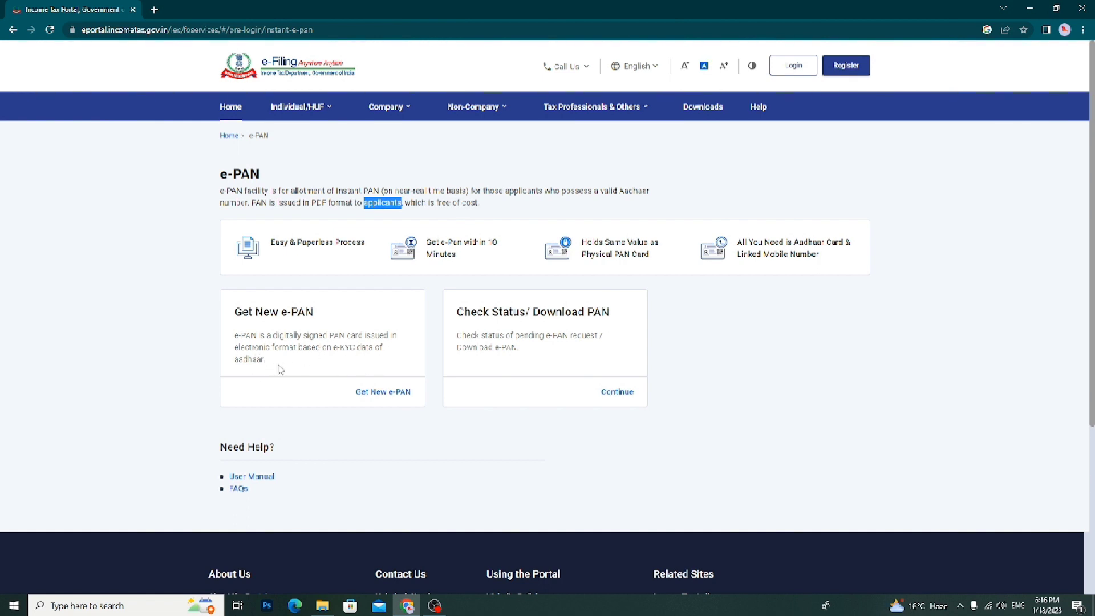
{"action": "left_click_drag", "start_coordinate": [278, 365], "coordinate": [229, 331]}
{"action": "left_click", "coordinate": [229, 337]}
Start a new e-PAN application, paste the 12-digit Aadhaar number and tick the eligibility confirmation
{"action": "left_click", "coordinate": [373, 394]}
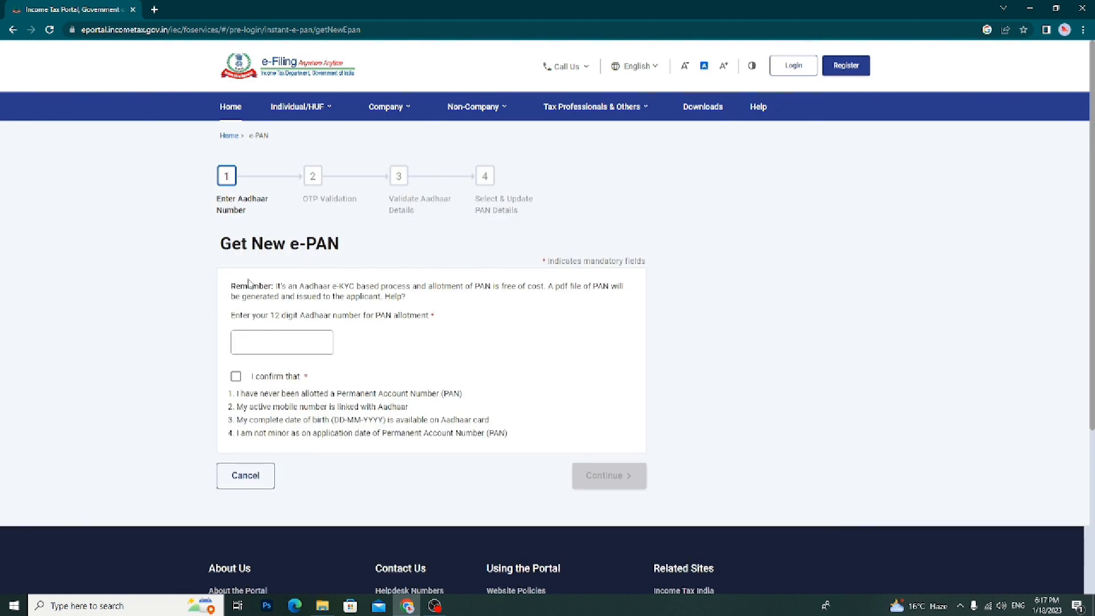
{"action": "left_click", "coordinate": [236, 376]}
{"action": "left_click", "coordinate": [255, 341]}
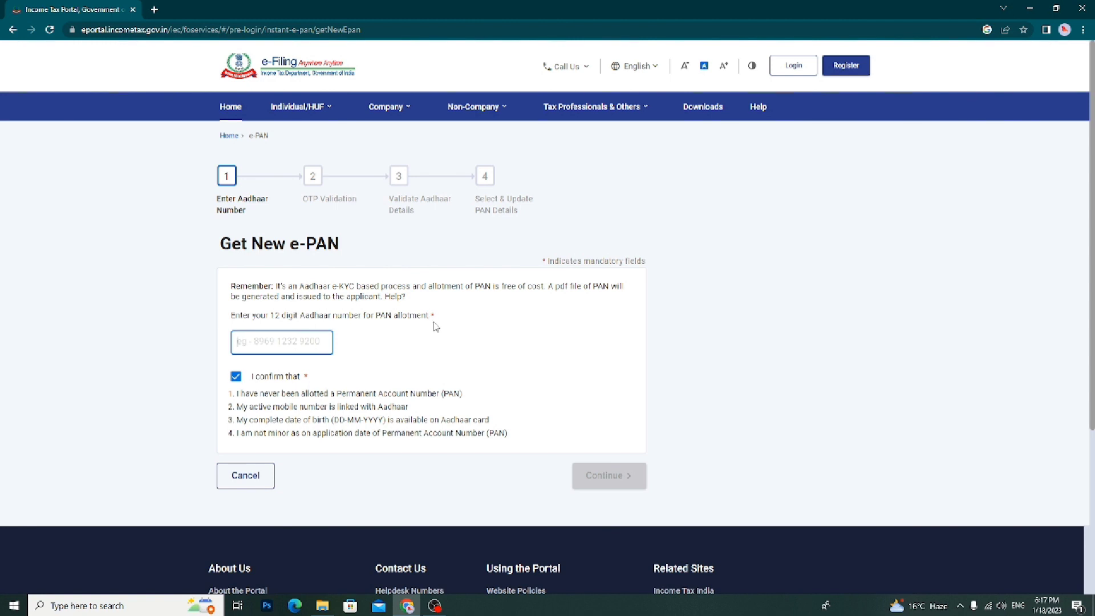
{"action": "left_click", "coordinate": [381, 361]}
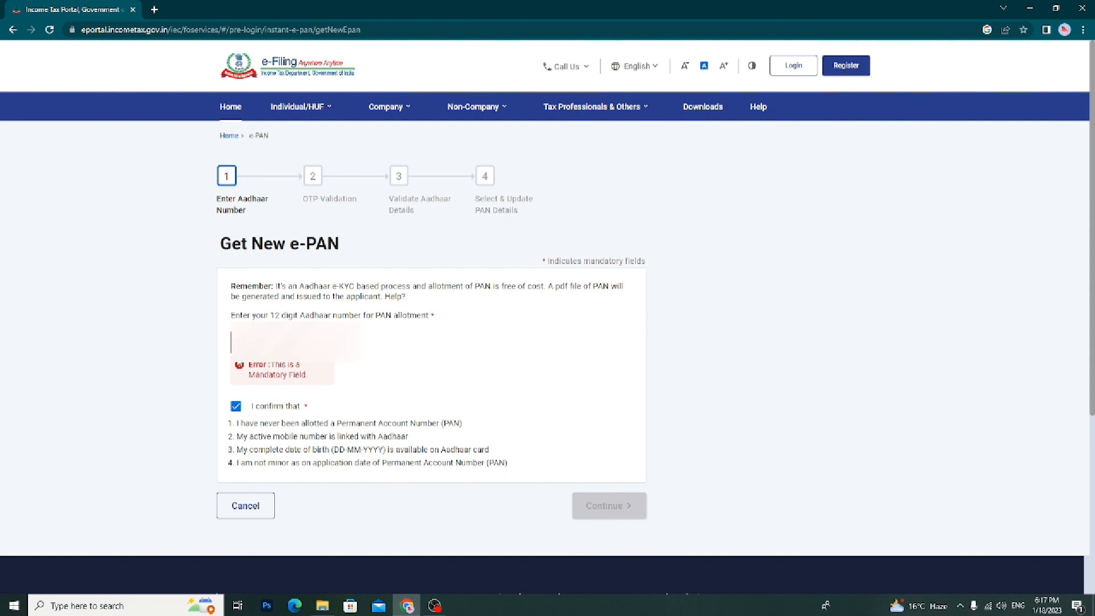
{"action": "key", "text": "ctrl+v"}
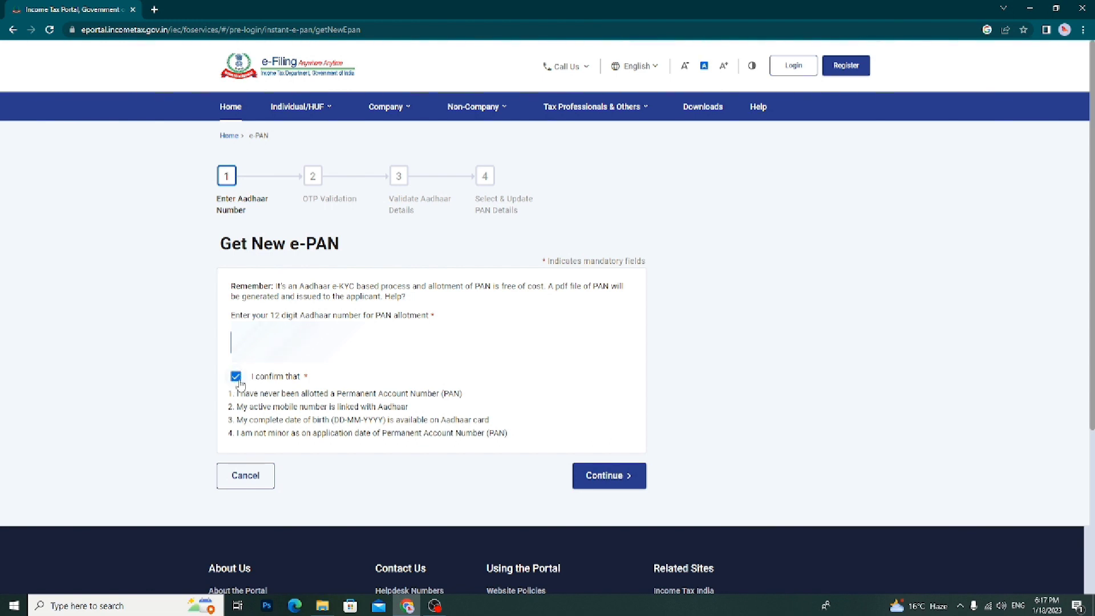
{"action": "left_click", "coordinate": [236, 379]}
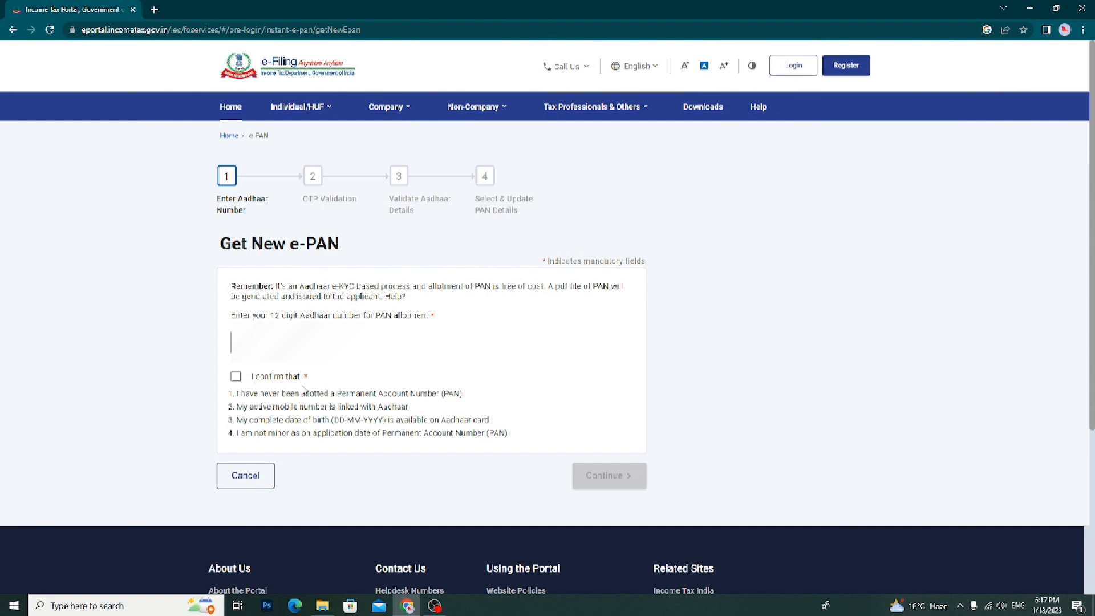
{"action": "left_click", "coordinate": [234, 379]}
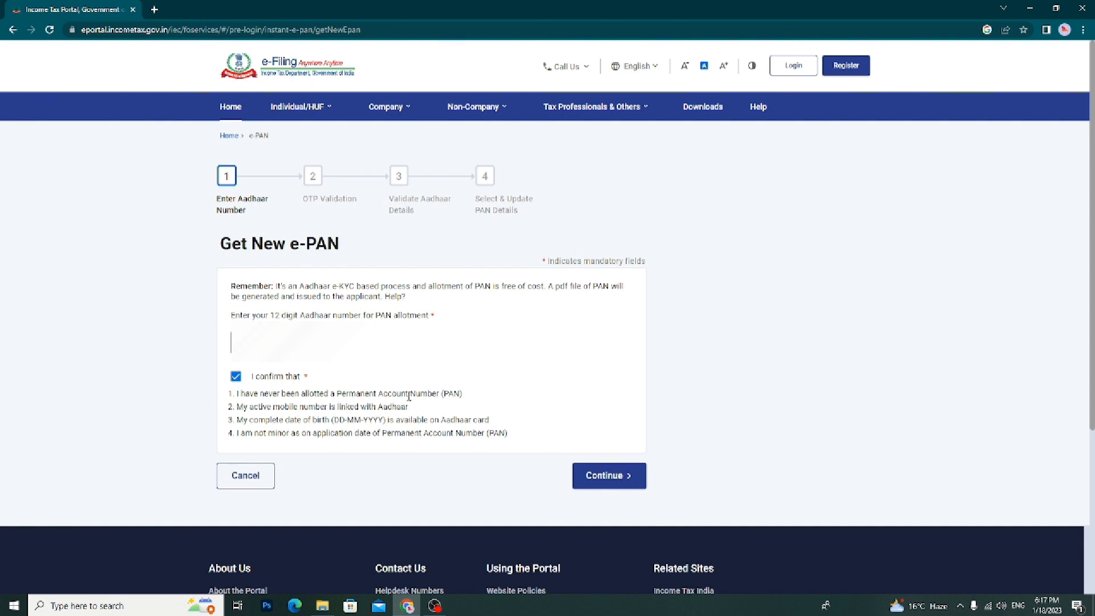
Review the four eligibility declarations and leave the 'I confirm that' box ticked
{"action": "left_click_drag", "start_coordinate": [409, 395], "coordinate": [357, 398]}
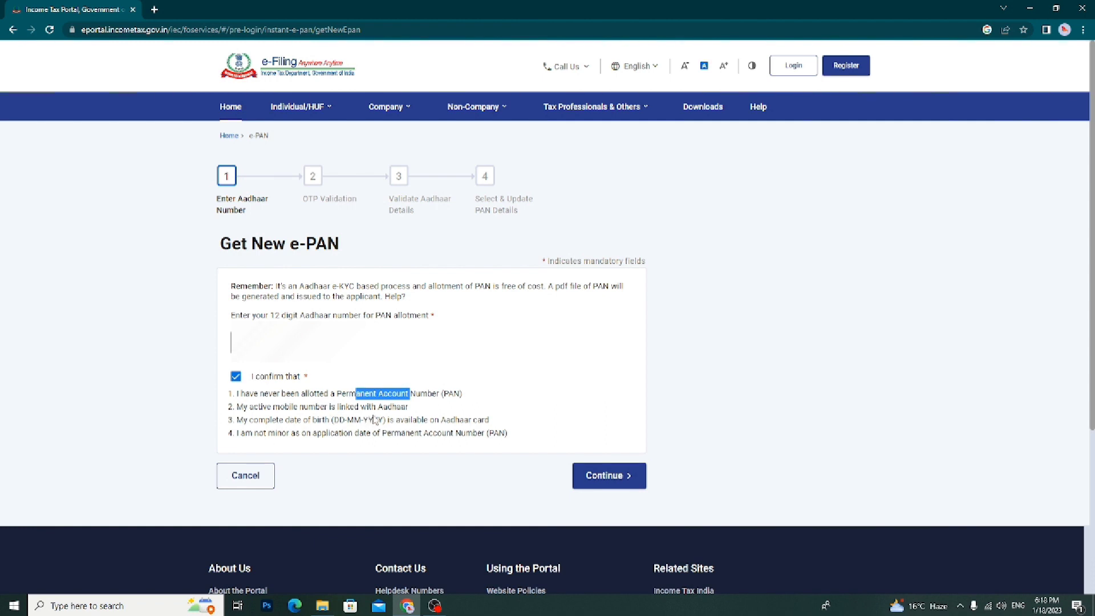
{"action": "mouse_move", "coordinate": [237, 420]}
{"action": "left_mouse_down"}
{"action": "mouse_move", "coordinate": [355, 420]}
{"action": "mouse_move", "coordinate": [298, 431]}
{"action": "mouse_move", "coordinate": [221, 420]}
{"action": "mouse_move", "coordinate": [256, 418]}
{"action": "left_mouse_up"}
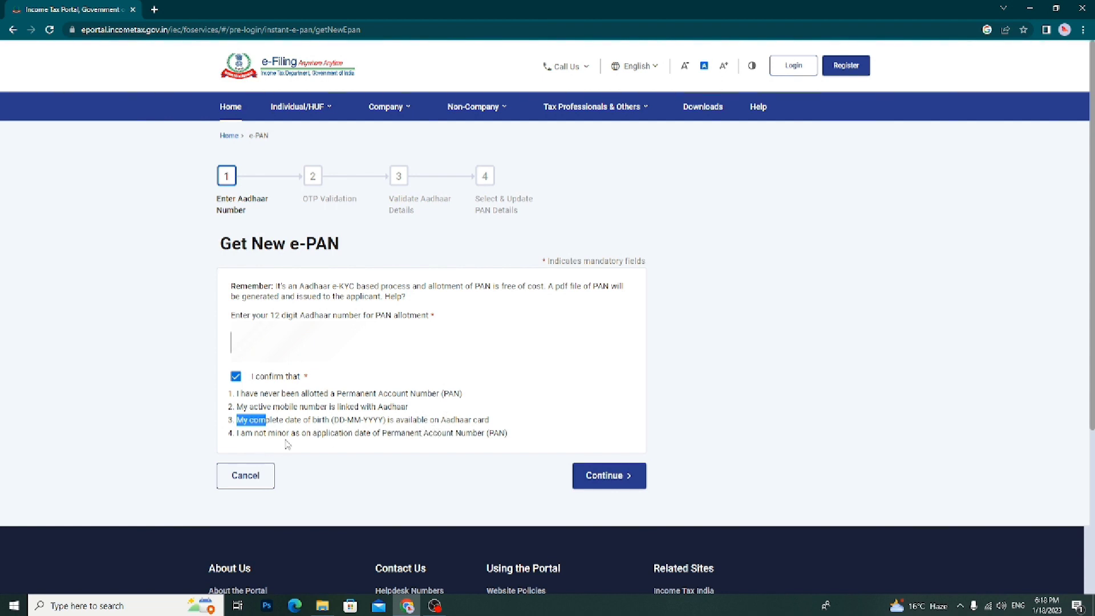
{"action": "left_click", "coordinate": [340, 373]}
{"action": "mouse_move", "coordinate": [239, 394]}
{"action": "left_mouse_down"}
{"action": "mouse_move", "coordinate": [256, 407]}
{"action": "mouse_move", "coordinate": [494, 421]}
{"action": "mouse_move", "coordinate": [511, 435]}
{"action": "mouse_move", "coordinate": [242, 394]}
{"action": "left_mouse_up"}
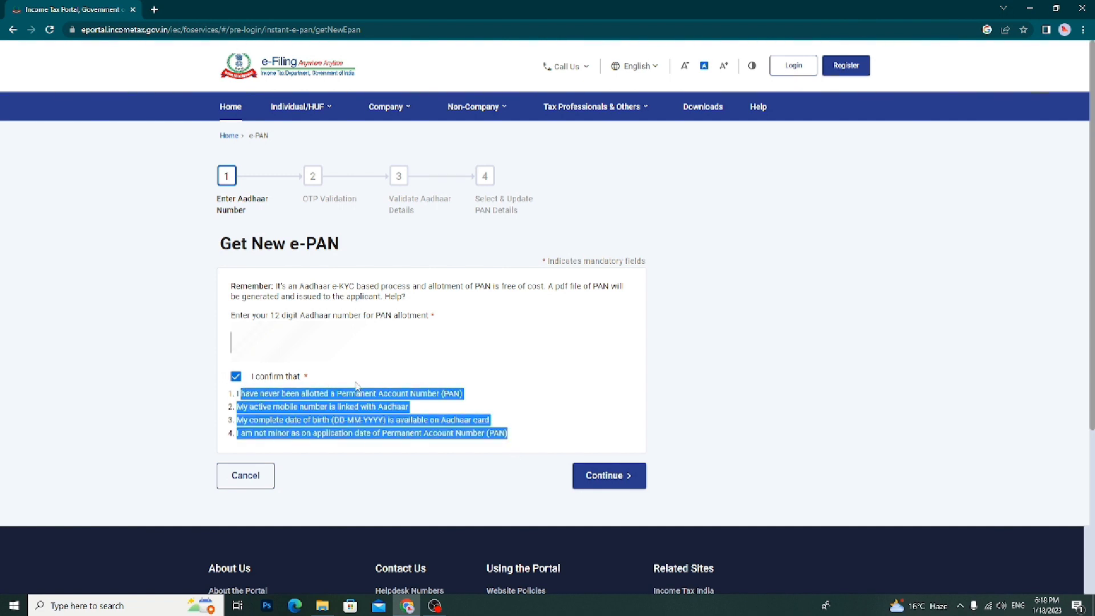
{"action": "left_click", "coordinate": [357, 388]}
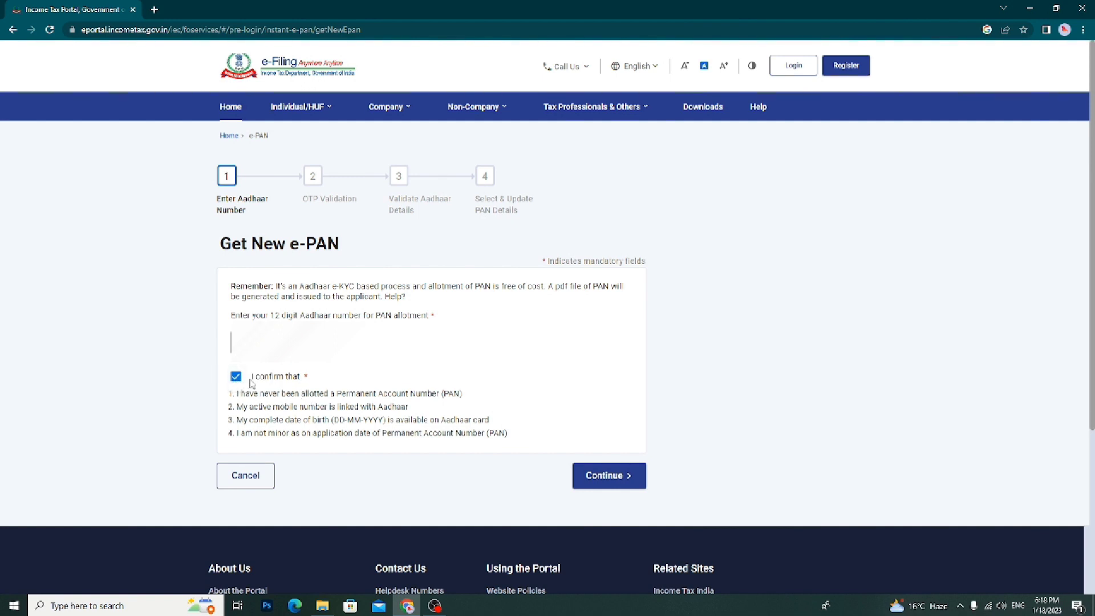
{"action": "left_click", "coordinate": [235, 377]}
{"action": "left_click", "coordinate": [236, 377]}
Proceed to the OTP Validation step and read through the Aadhaar e-KYC consent declaration
{"action": "left_click", "coordinate": [625, 480]}
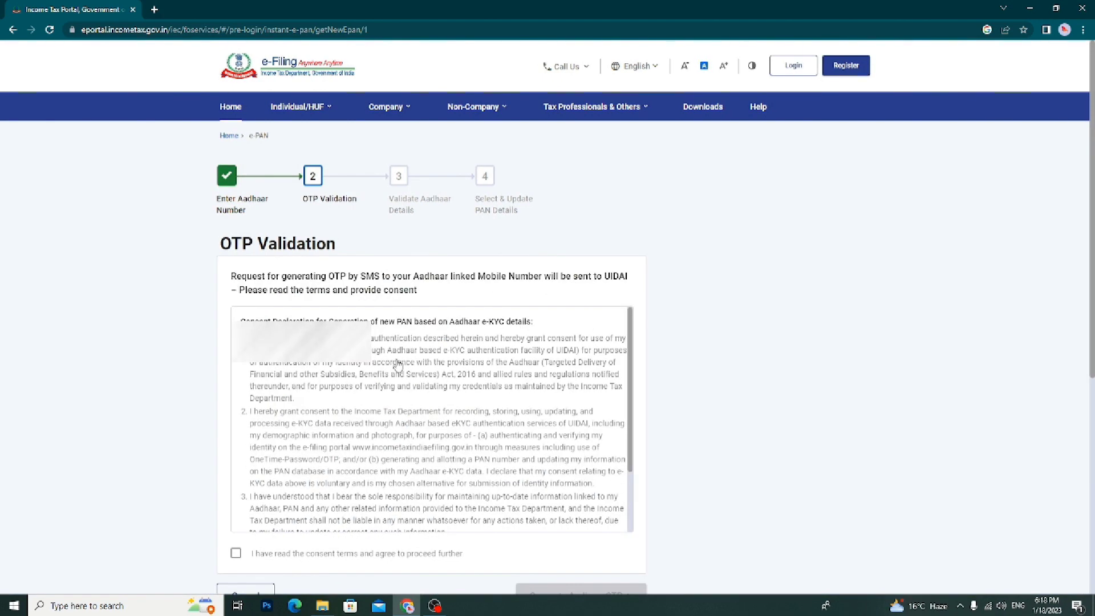
{"action": "scroll", "coordinate": [236, 360], "scroll_direction": "down", "scroll_amount": 2}
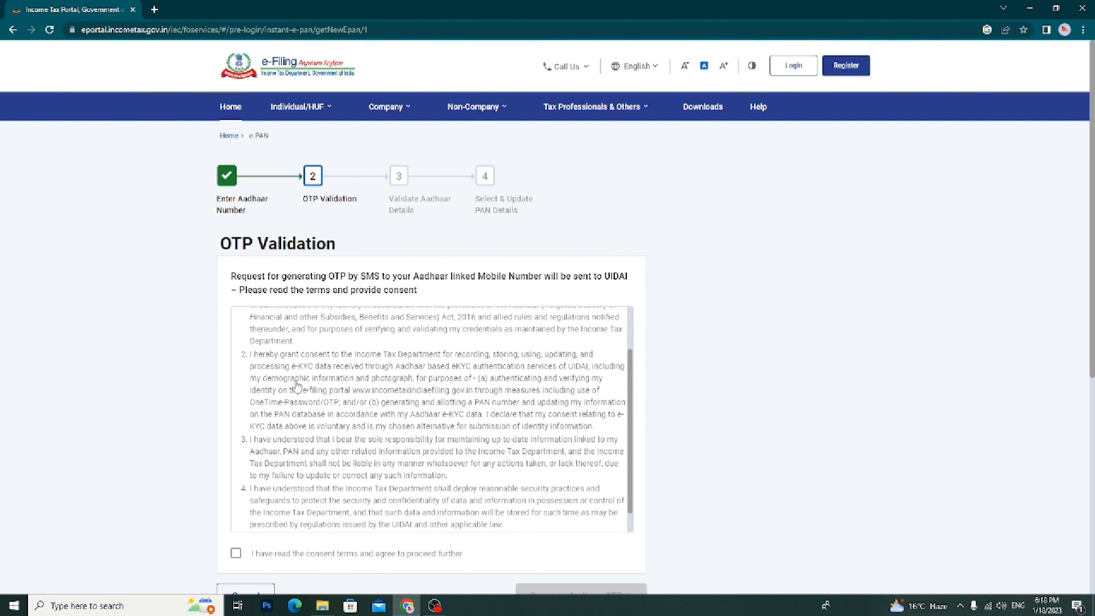
{"action": "scroll", "coordinate": [296, 385], "scroll_direction": "down", "scroll_amount": 4}
{"action": "scroll", "coordinate": [296, 385], "scroll_direction": "up", "scroll_amount": 4}
{"action": "scroll", "coordinate": [294, 386], "scroll_direction": "down", "scroll_amount": 2}
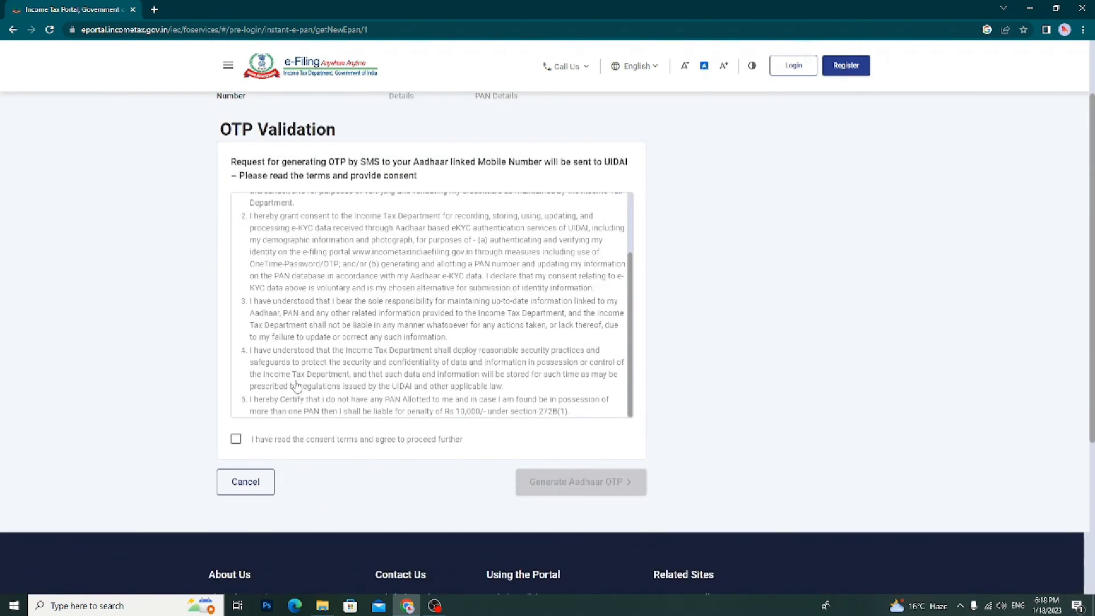
{"action": "scroll", "coordinate": [321, 292], "scroll_direction": "up", "scroll_amount": 1}
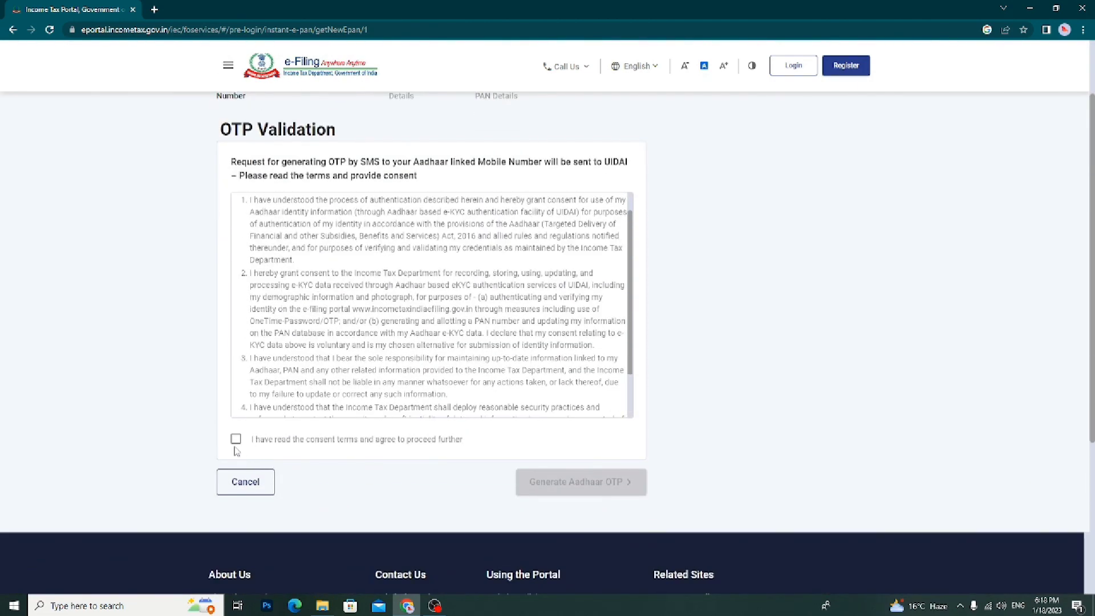
{"action": "scroll", "coordinate": [350, 274], "scroll_direction": "up", "scroll_amount": 3}
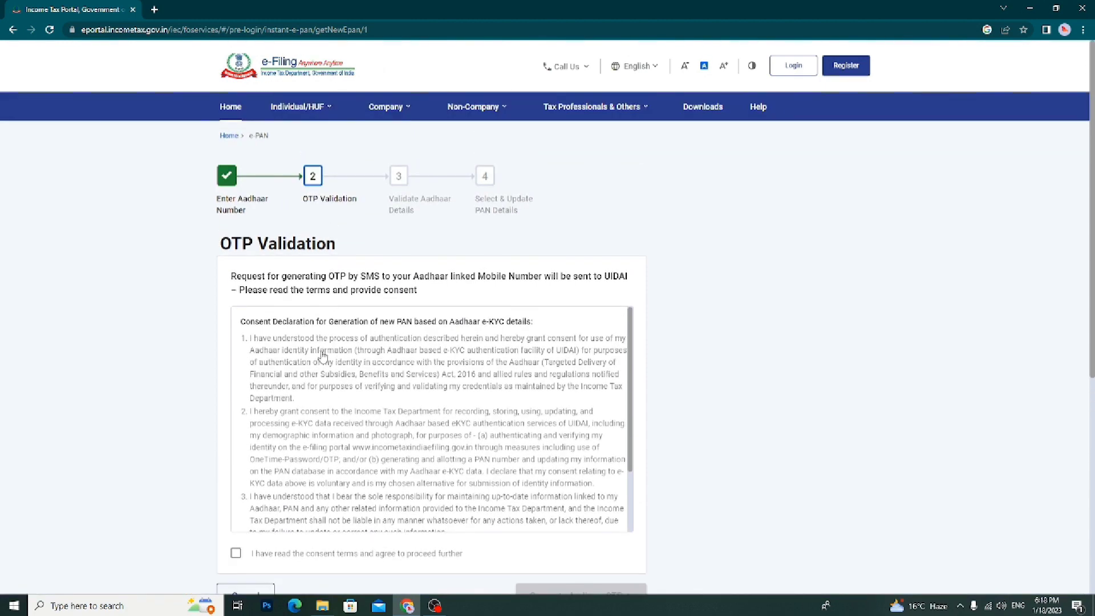
{"action": "scroll", "coordinate": [327, 394], "scroll_direction": "down", "scroll_amount": 5}
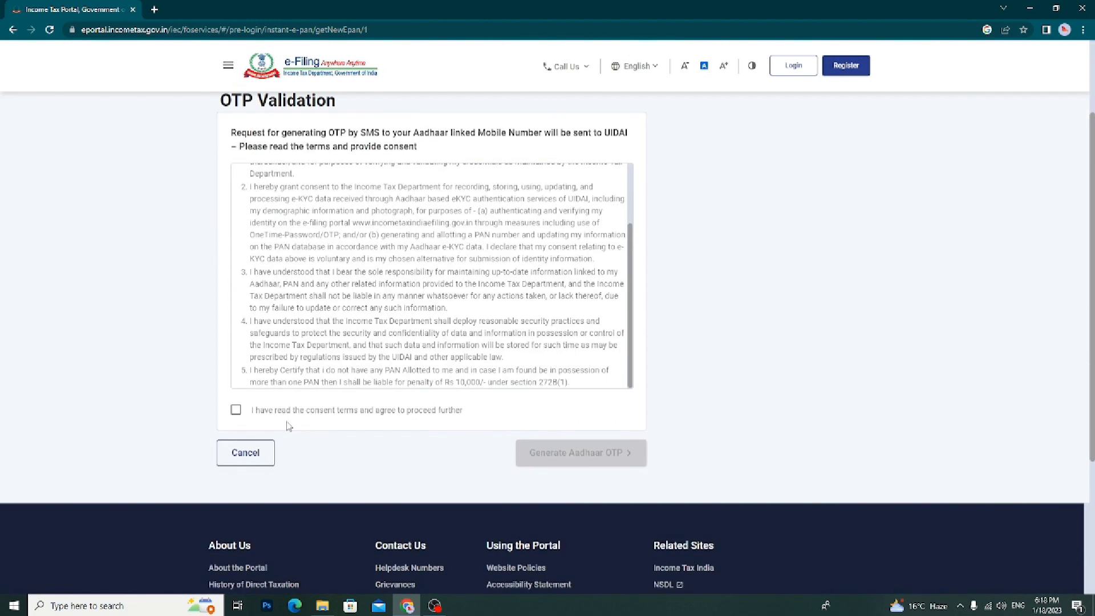
Accept the e-KYC consent, request the Aadhaar OTP, enter the six-digit code and agree to UIDAI validation
{"action": "left_click", "coordinate": [238, 412]}
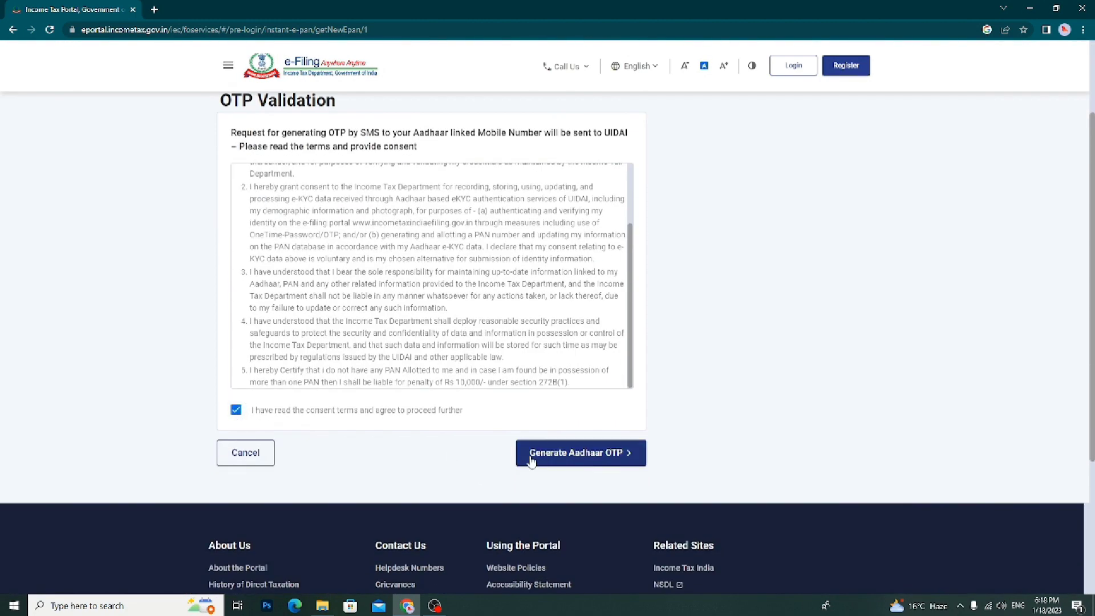
{"action": "left_click", "coordinate": [563, 454]}
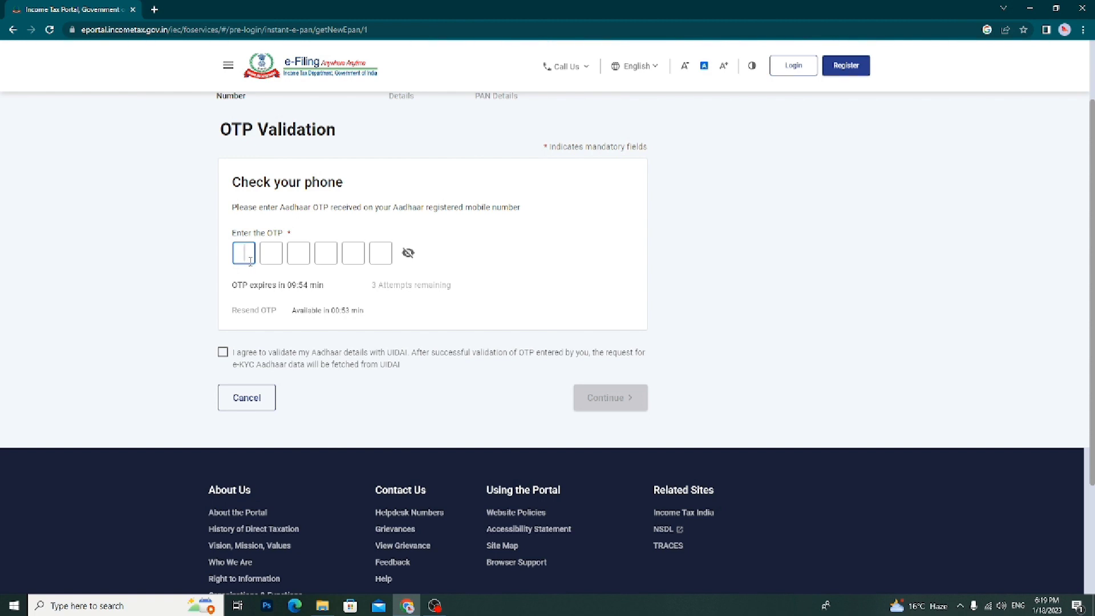
{"action": "type", "text": "123"}
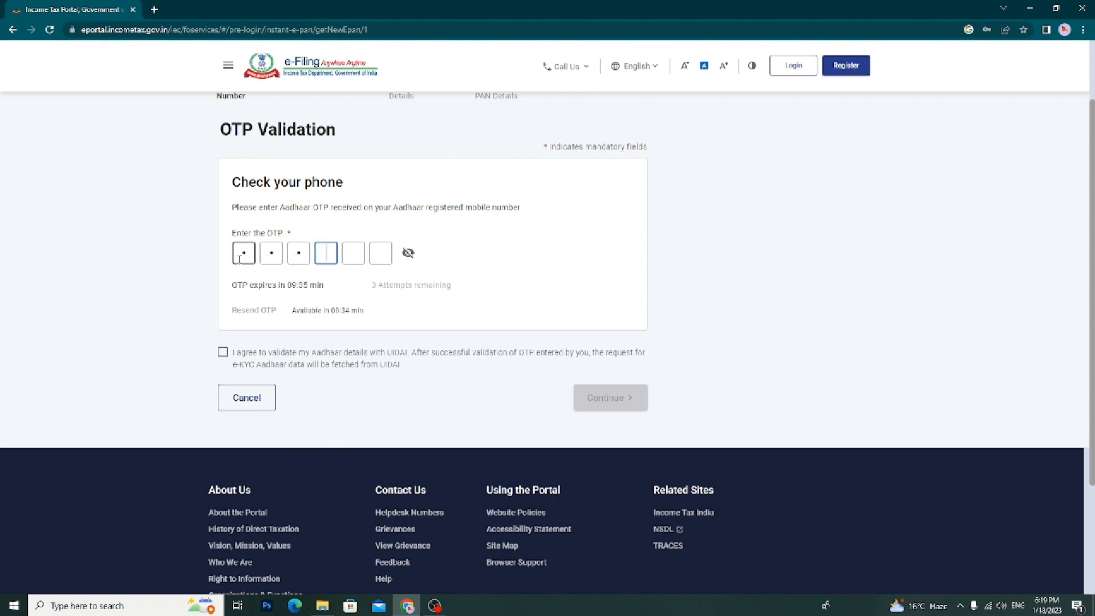
{"action": "type", "text": "456"}
{"action": "left_click", "coordinate": [221, 357]}
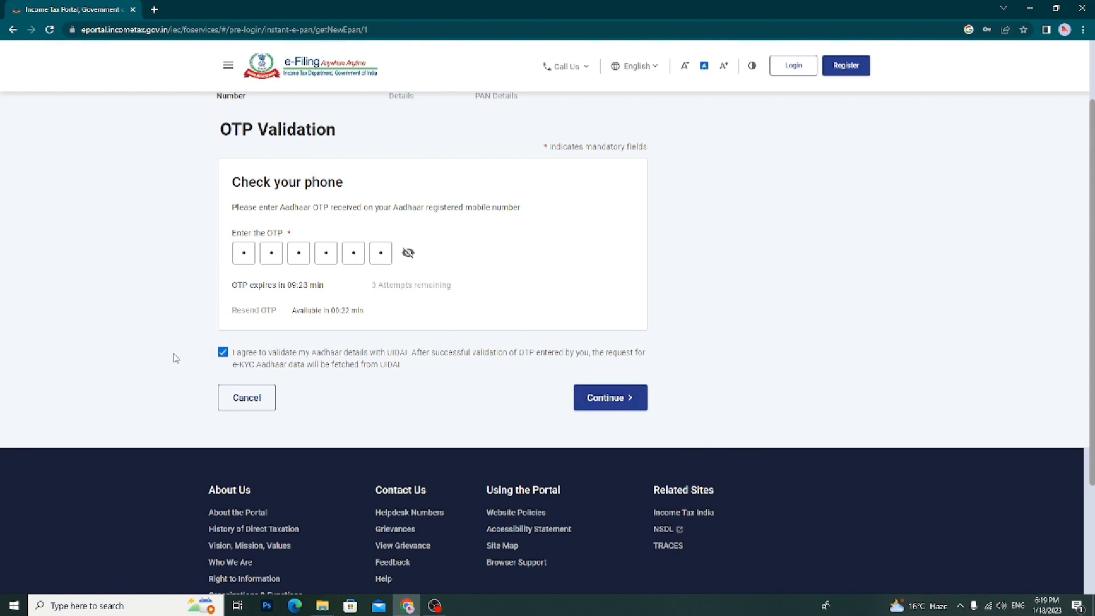
Resend the Aadhaar OTP after the technical-issue error, then enter and submit the new six-digit code
{"action": "left_click", "coordinate": [613, 410]}
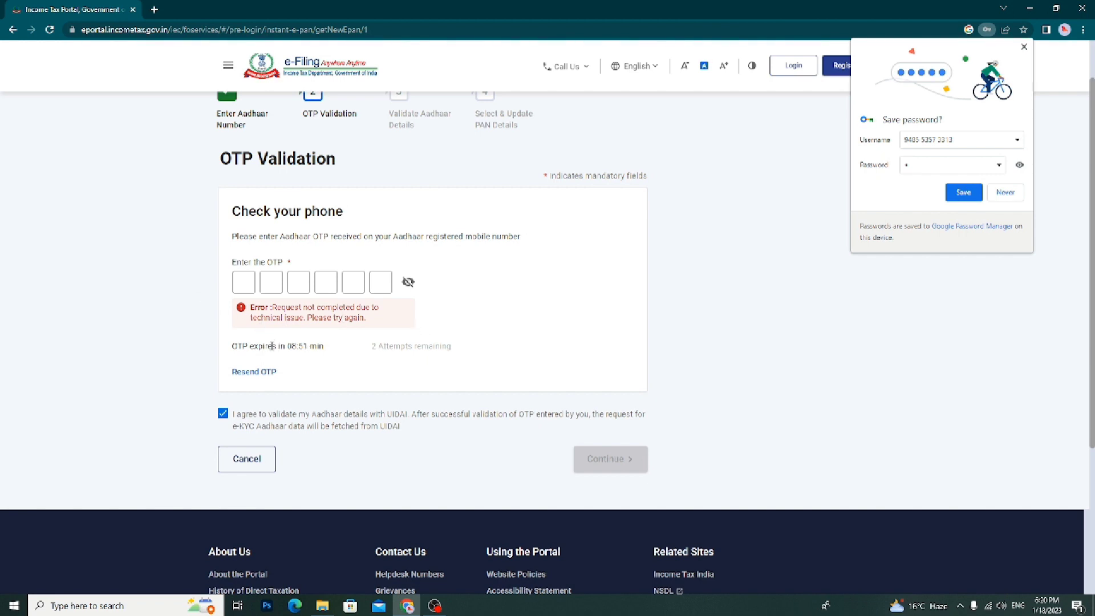
{"action": "scroll", "coordinate": [278, 342], "scroll_direction": "up", "scroll_amount": 2}
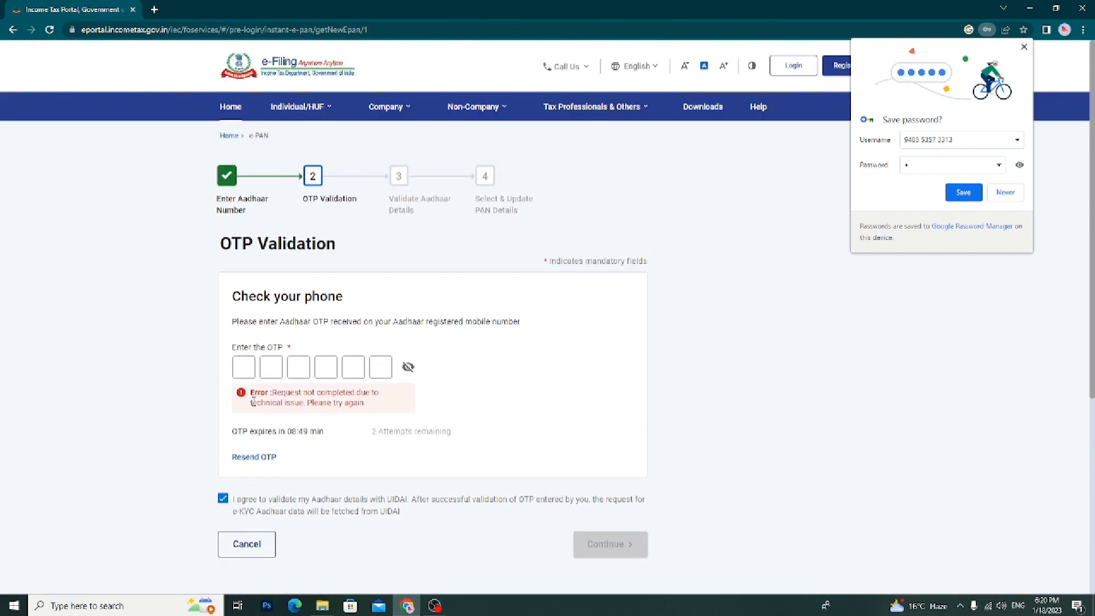
{"action": "left_click", "coordinate": [251, 463]}
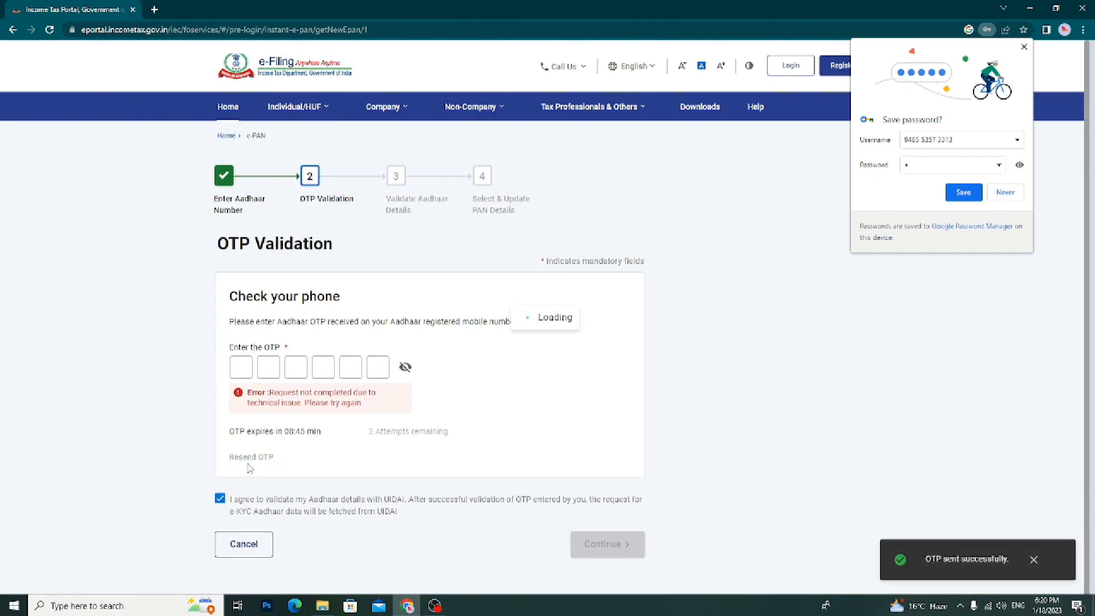
{"action": "left_click", "coordinate": [246, 367]}
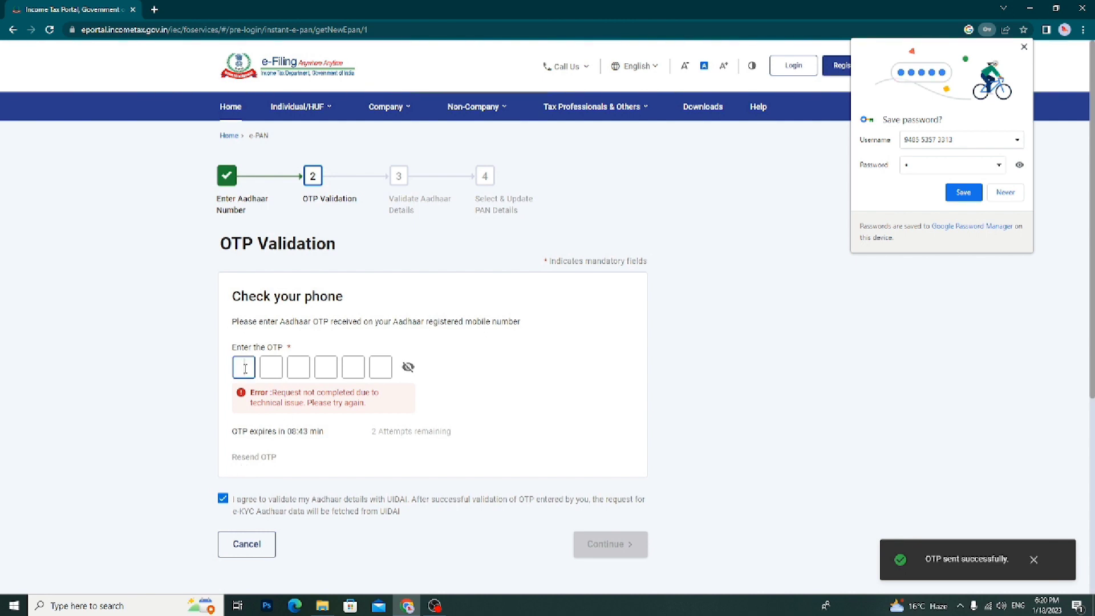
{"action": "type", "text": "1"}
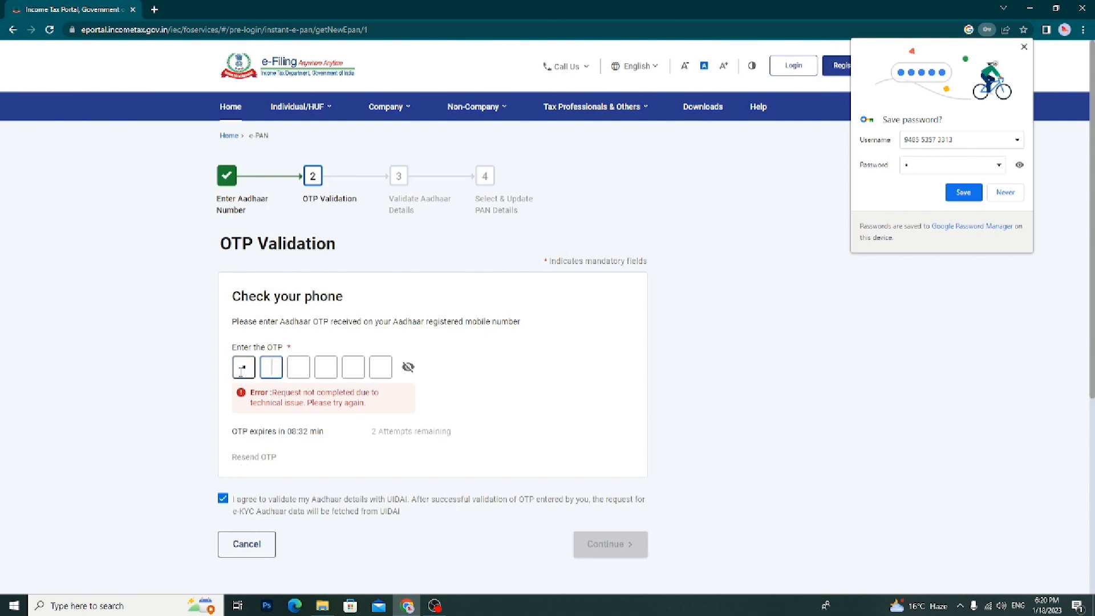
{"action": "type", "text": "23456"}
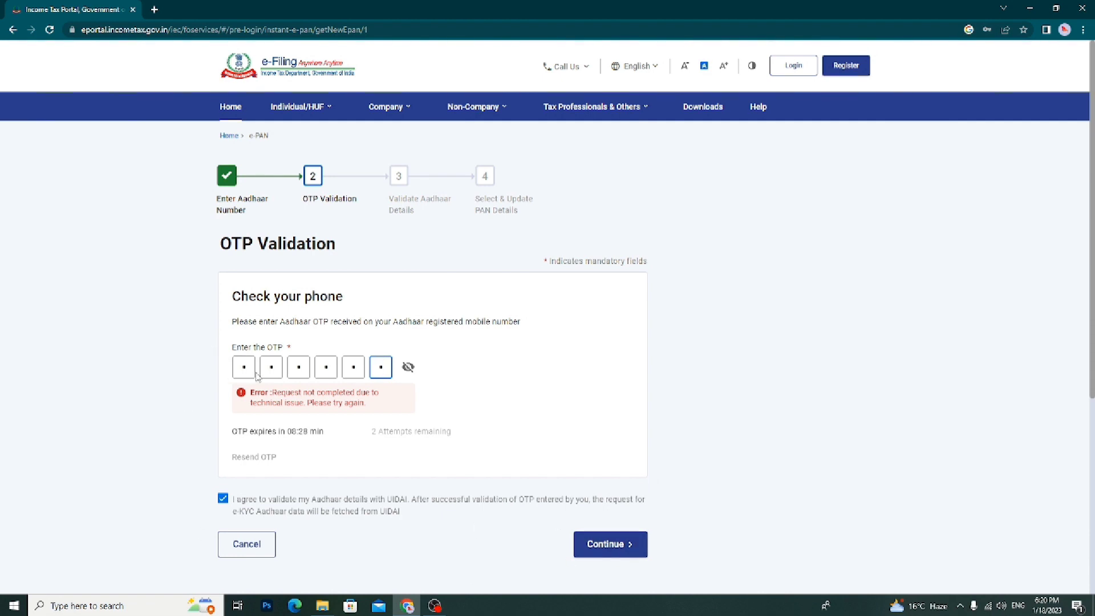
{"action": "left_click", "coordinate": [600, 545]}
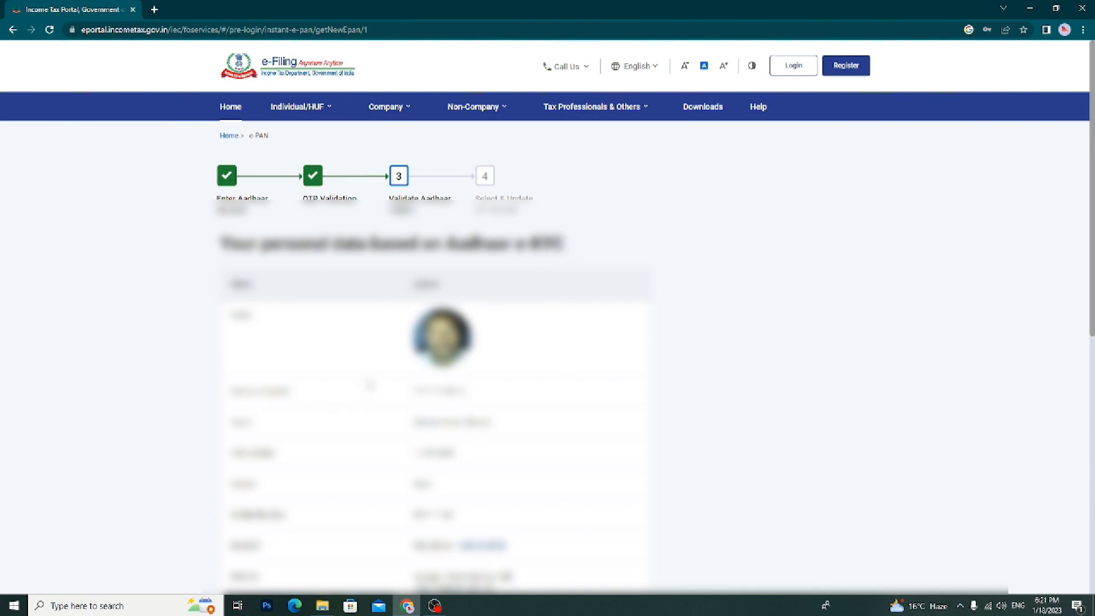
Choose Link Email ID, enter the e-mail address and request a verification OTP
{"action": "scroll", "coordinate": [509, 427], "scroll_direction": "down", "scroll_amount": 1}
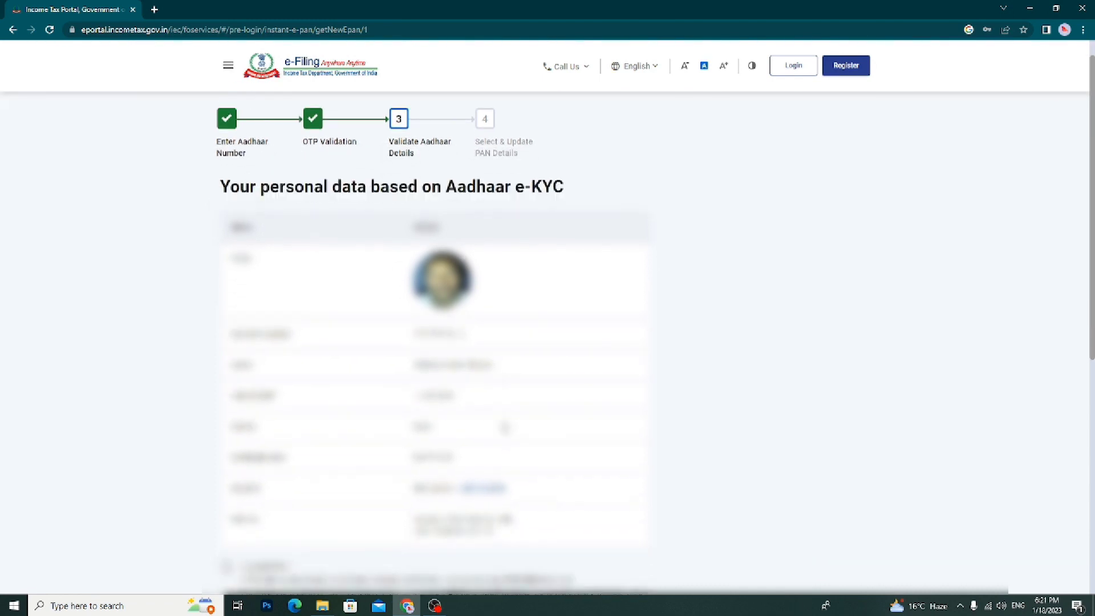
{"action": "left_click", "coordinate": [487, 496]}
{"action": "left_click", "coordinate": [438, 506]}
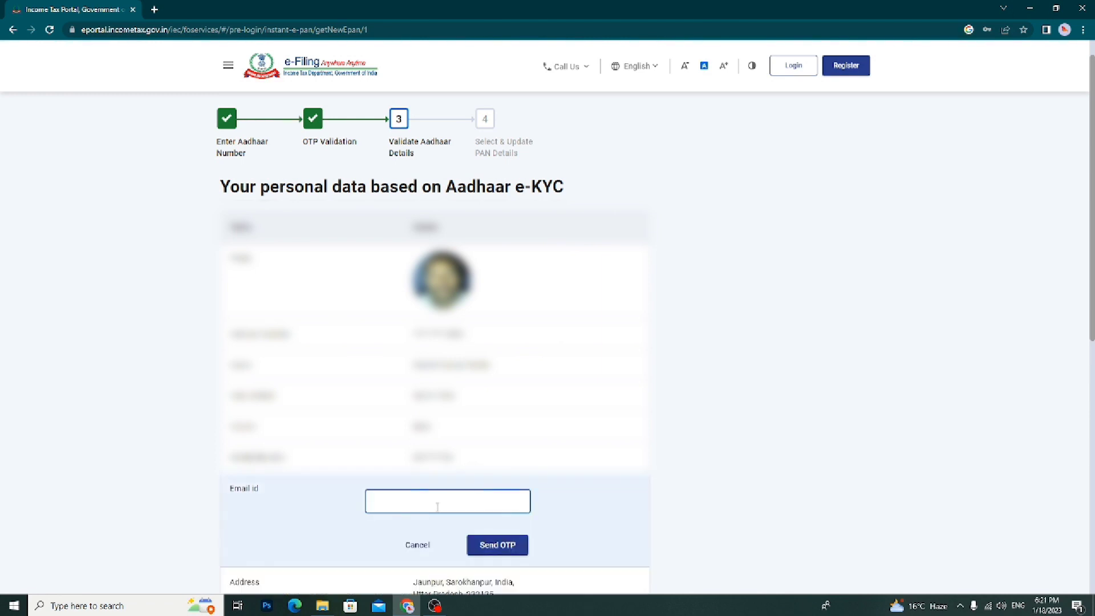
{"action": "left_click", "coordinate": [496, 544]}
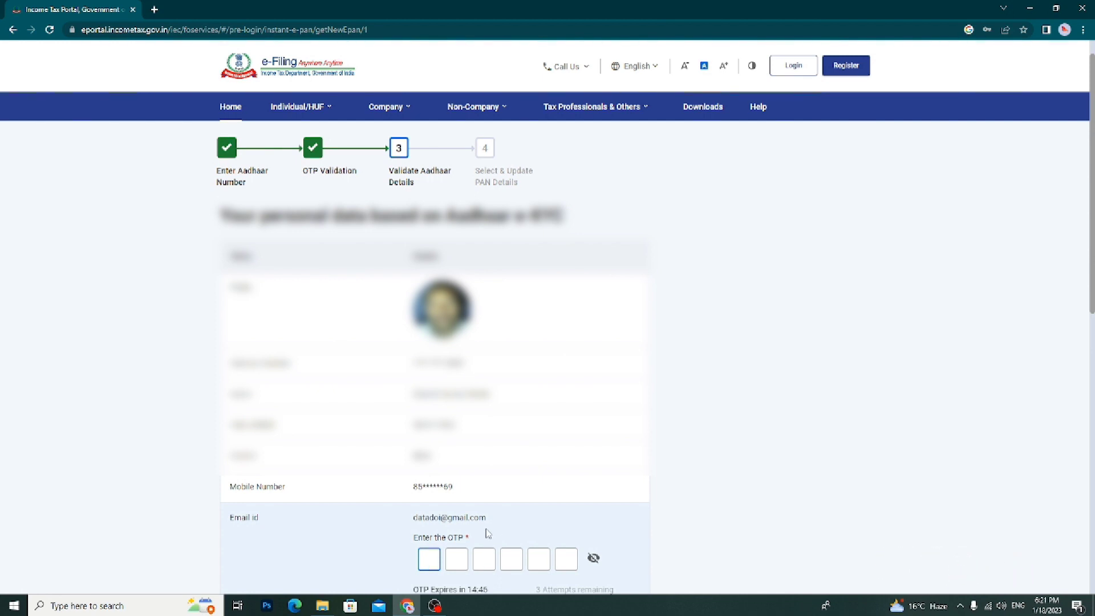
Enter the six-digit e-mail OTP and submit it to verify the address
{"action": "scroll", "coordinate": [459, 515], "scroll_direction": "down", "scroll_amount": 1}
{"action": "scroll", "coordinate": [430, 513], "scroll_direction": "down", "scroll_amount": 1}
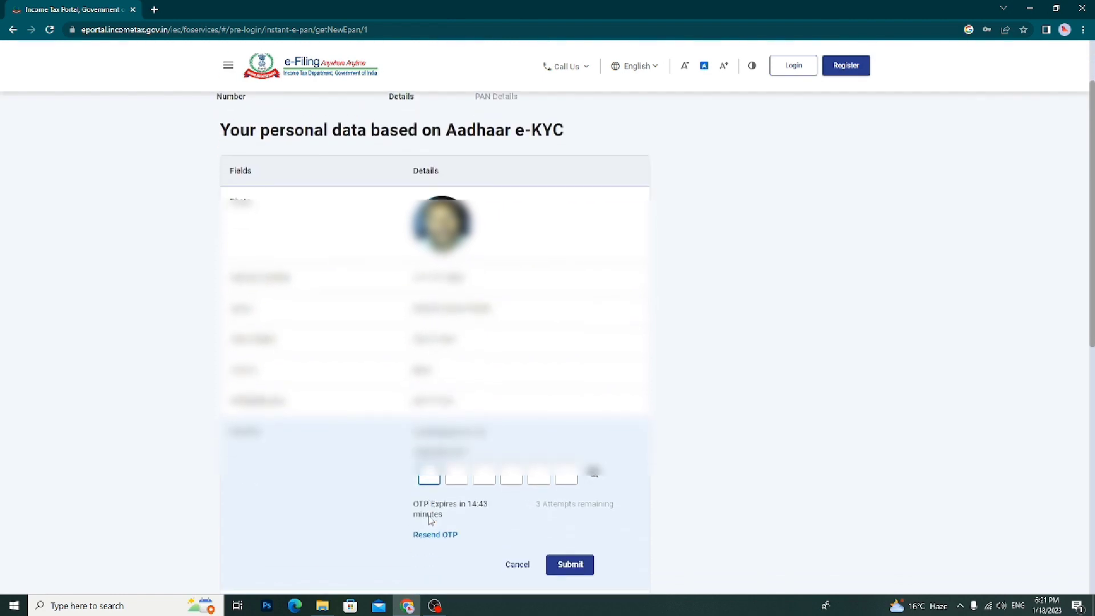
{"action": "type", "text": "111"}
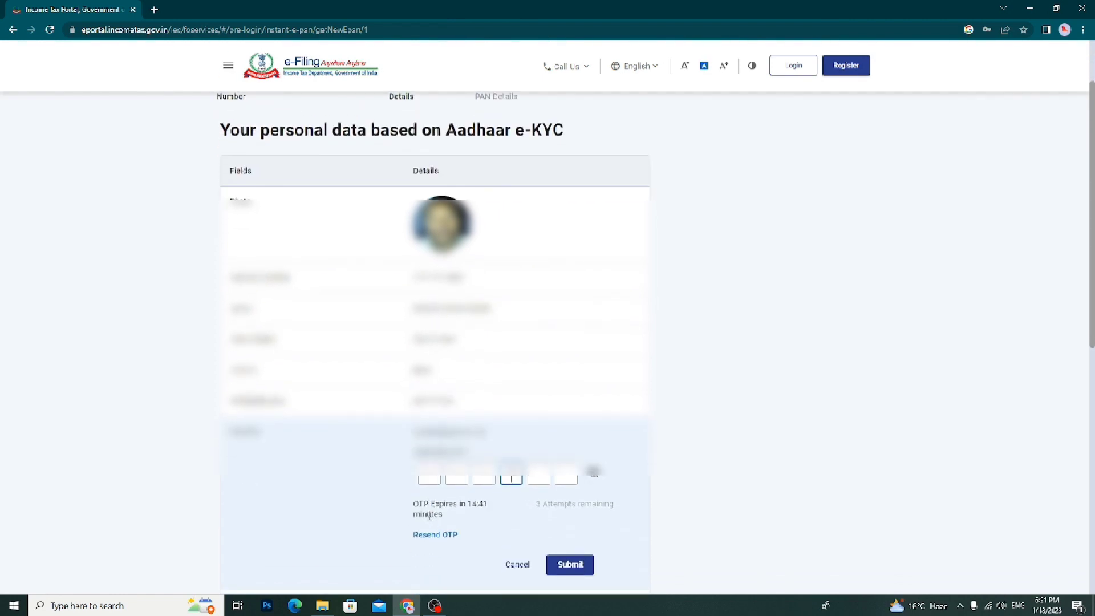
{"action": "type", "text": "11"}
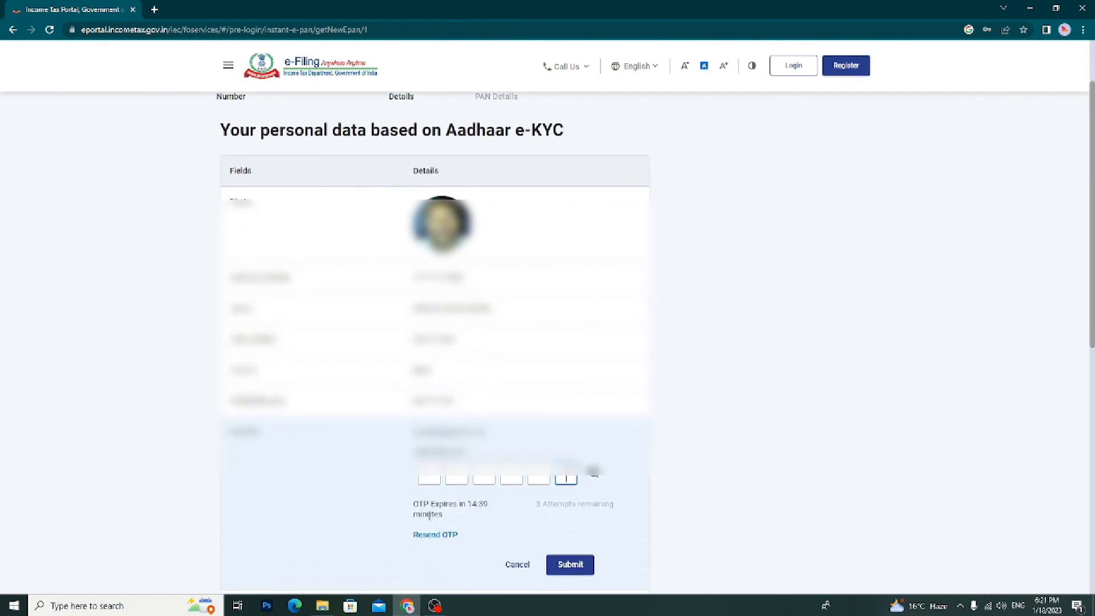
{"action": "type", "text": "1"}
{"action": "scroll", "coordinate": [429, 516], "scroll_direction": "down", "scroll_amount": 1}
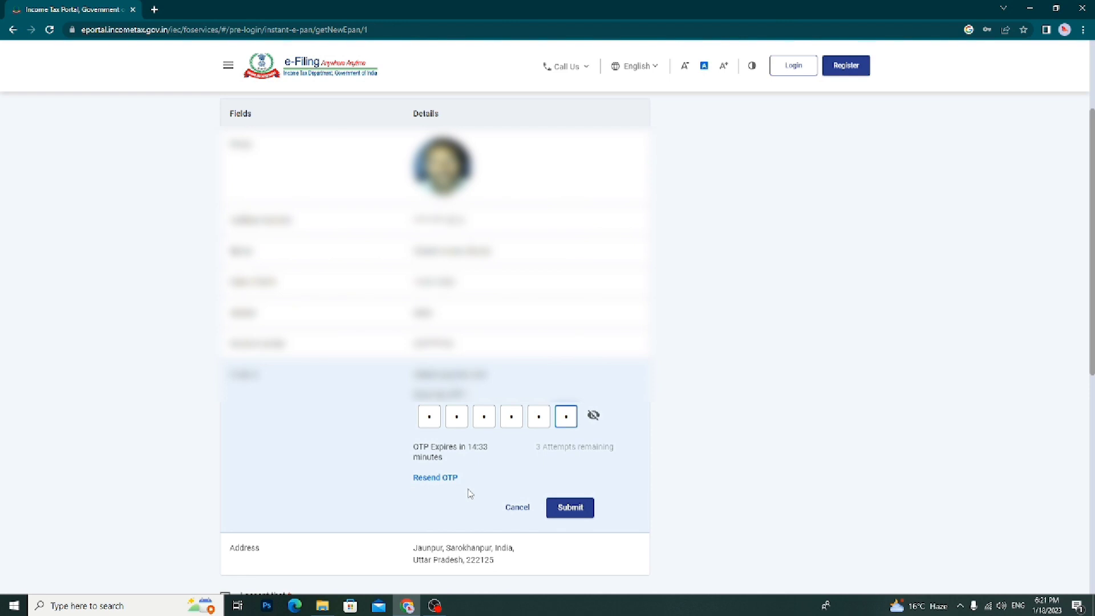
{"action": "scroll", "coordinate": [465, 496], "scroll_direction": "down", "scroll_amount": 2}
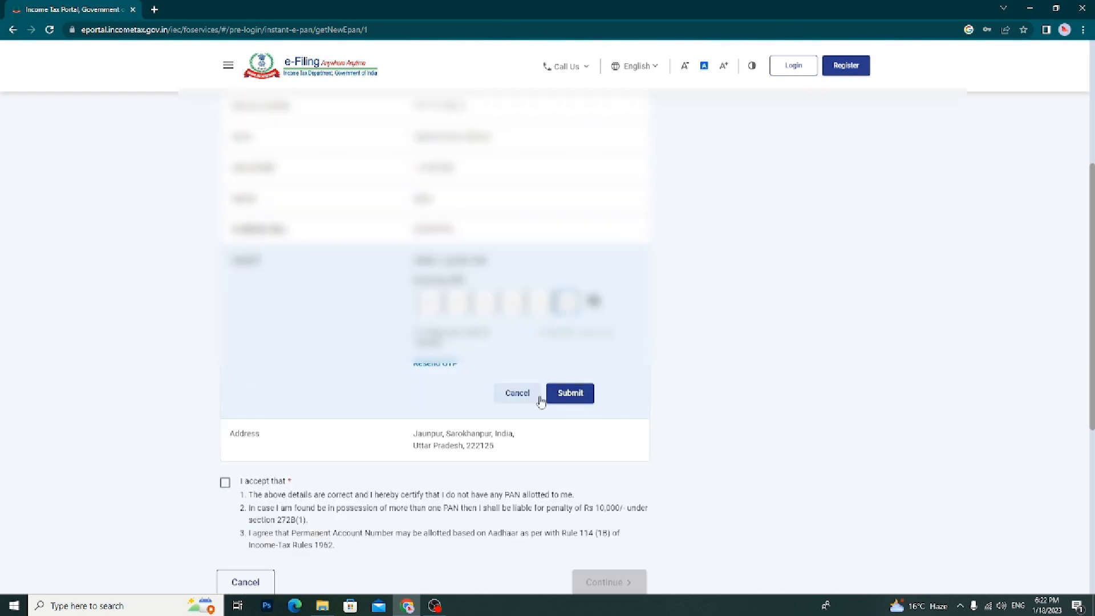
{"action": "left_click", "coordinate": [568, 393]}
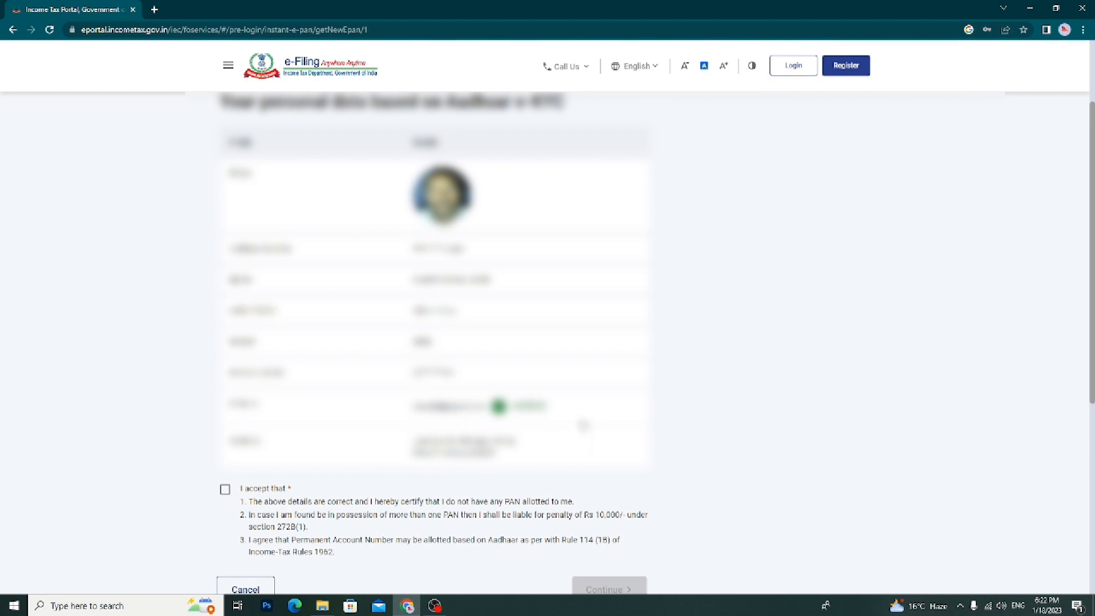
Tick the 'I accept that' declaration that the e-KYC details are correct and no PAN exists
{"action": "scroll", "coordinate": [458, 436], "scroll_direction": "down", "scroll_amount": 1}
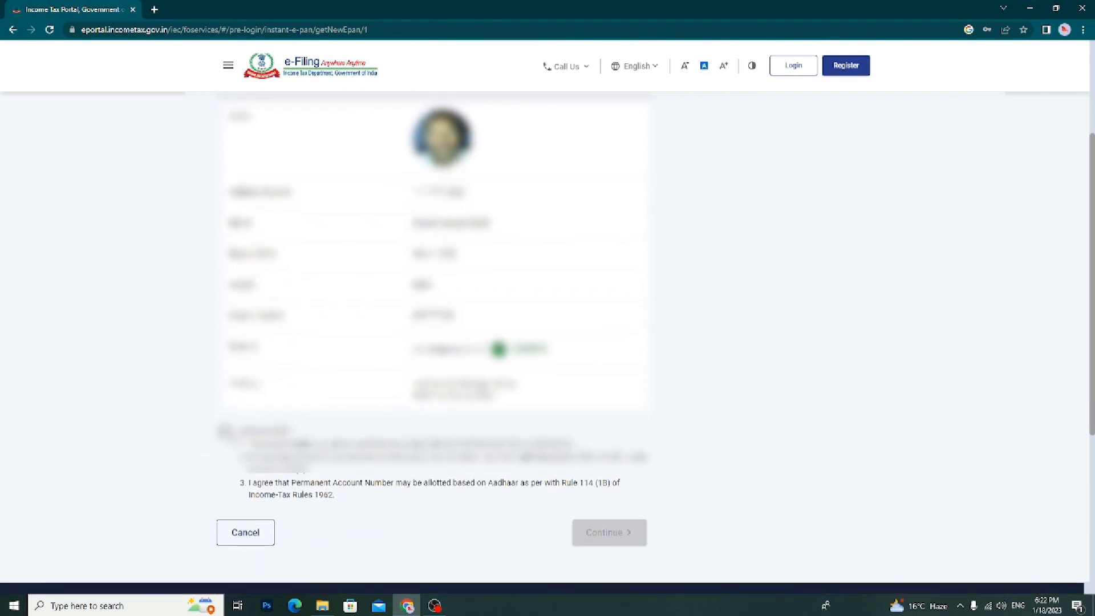
{"action": "left_click", "coordinate": [224, 432]}
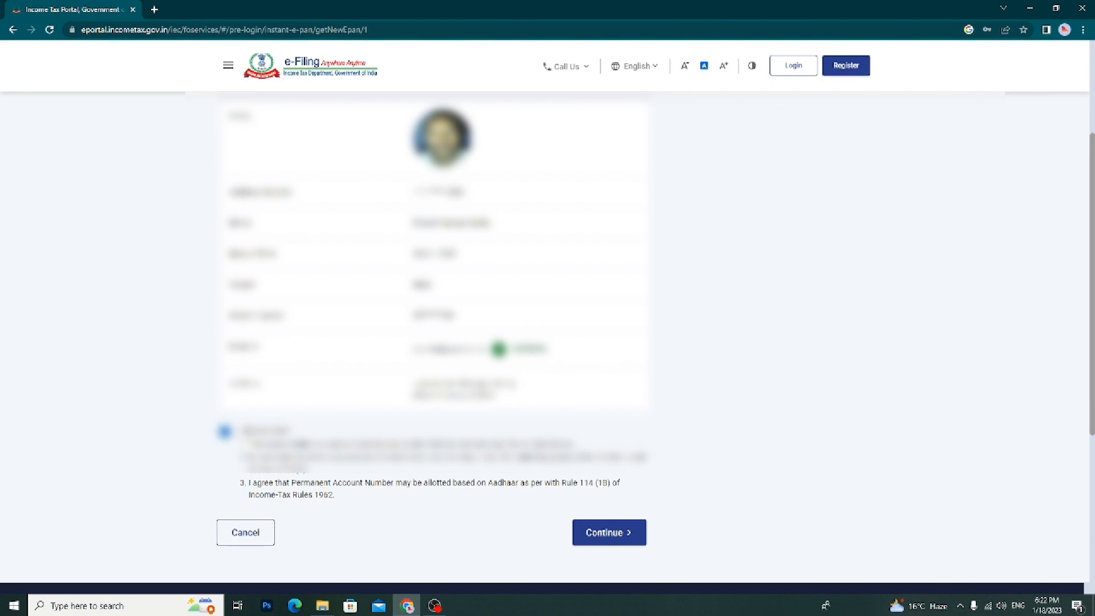
{"action": "scroll", "coordinate": [375, 431], "scroll_direction": "up", "scroll_amount": 1}
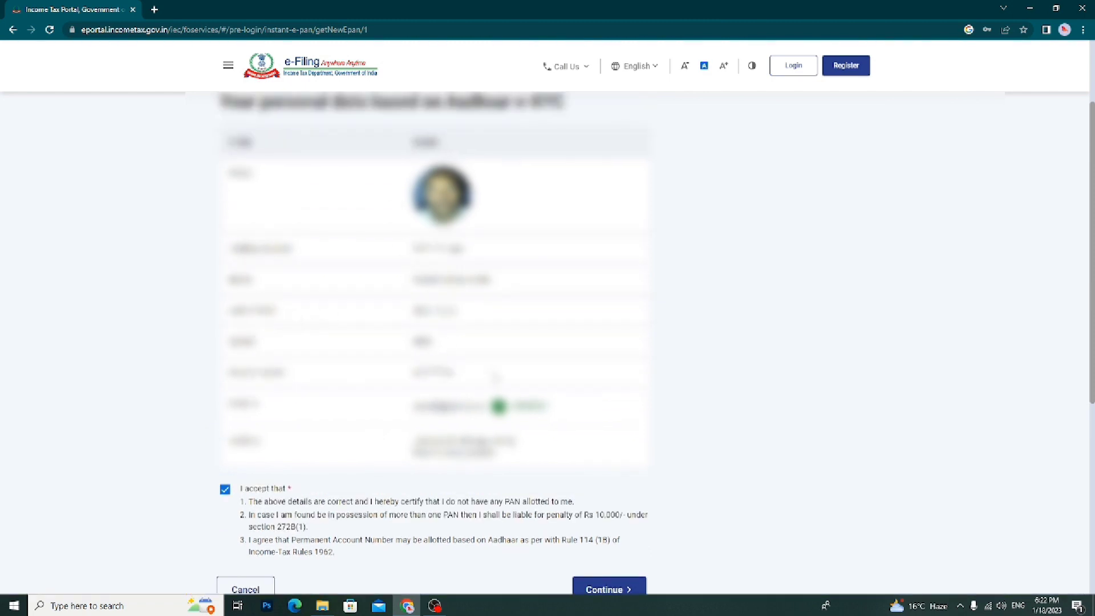
{"action": "scroll", "coordinate": [434, 369], "scroll_direction": "down", "scroll_amount": 1}
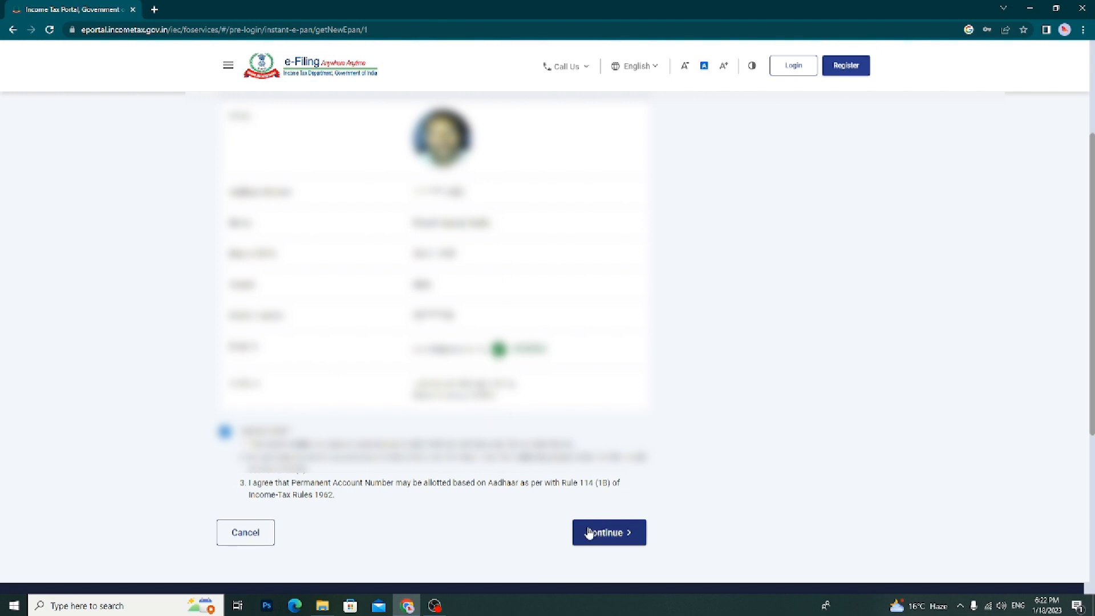
{"action": "scroll", "coordinate": [428, 488], "scroll_direction": "down", "scroll_amount": 1}
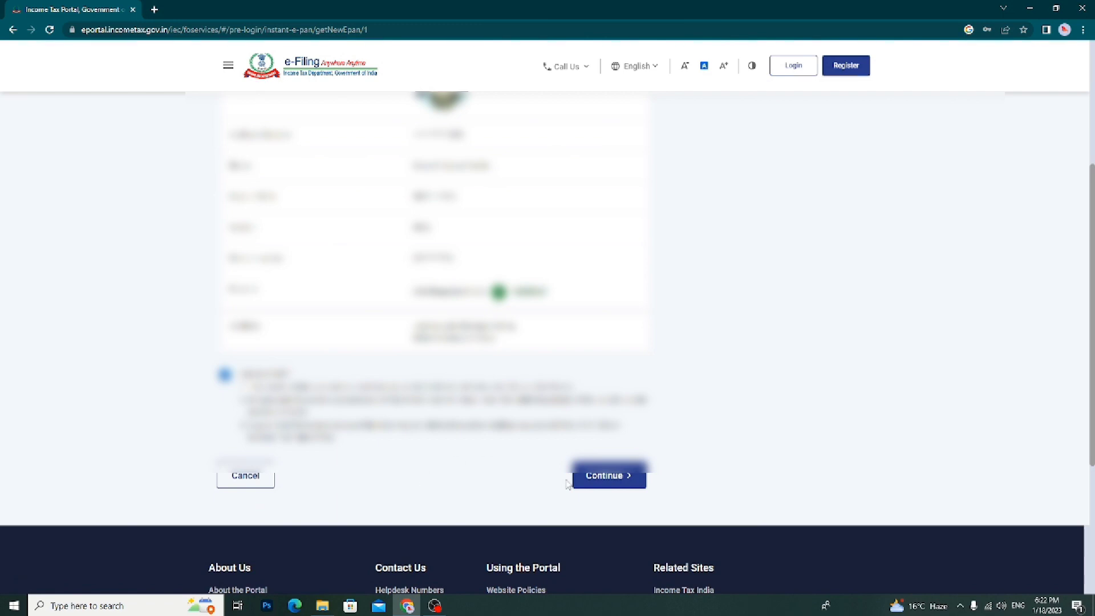
Submit the e-PAN request and select the acknowledgement number on the success page
{"action": "left_click", "coordinate": [617, 488]}
{"action": "scroll", "coordinate": [559, 301], "scroll_direction": "up", "scroll_amount": 3}
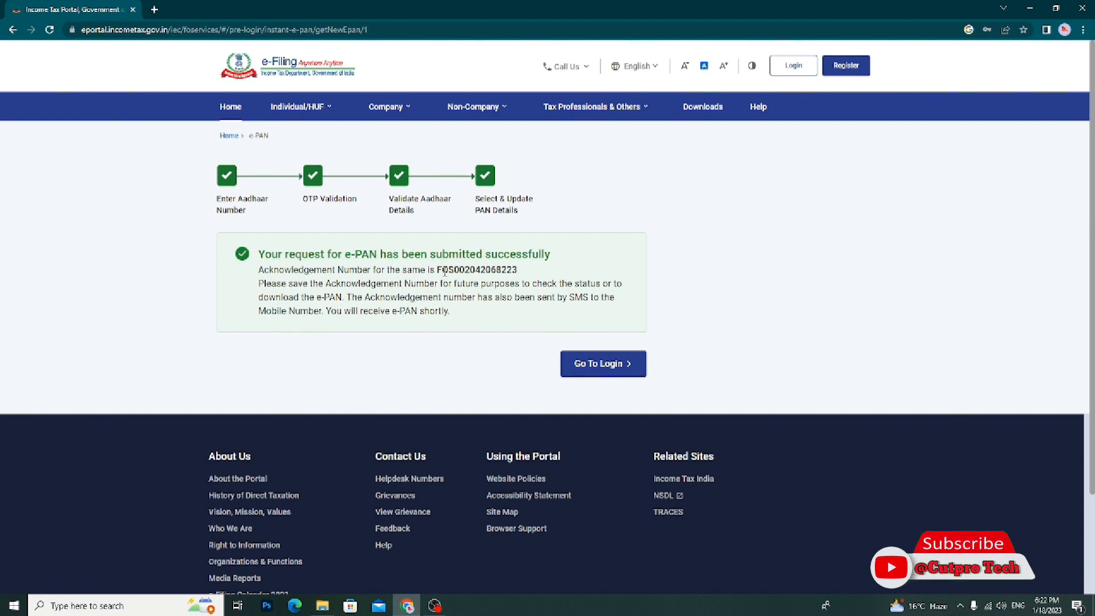
{"action": "left_click_drag", "start_coordinate": [437, 270], "coordinate": [529, 276]}
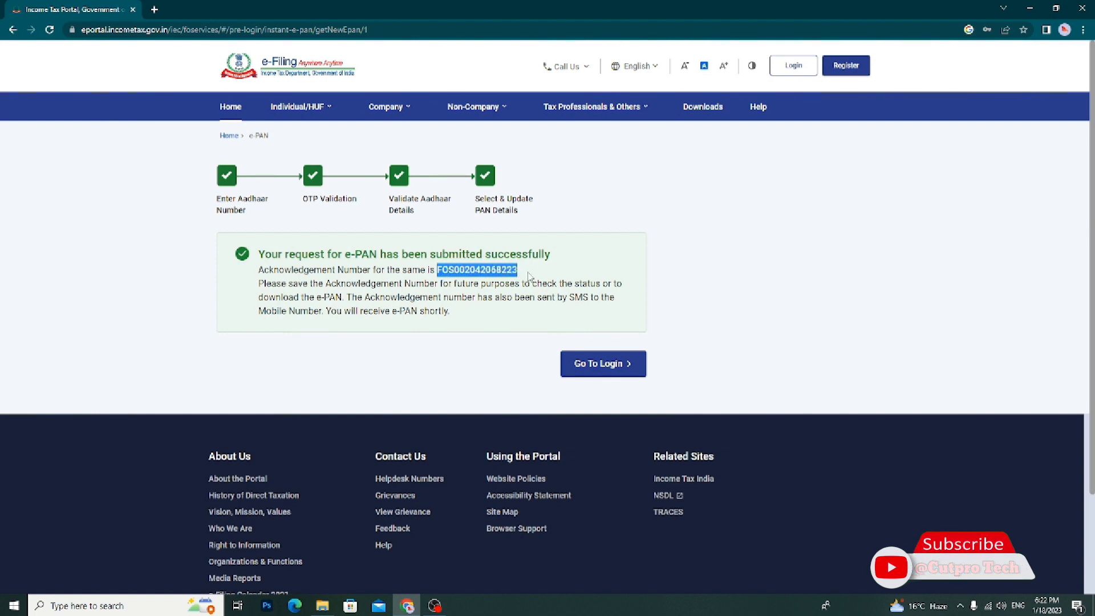